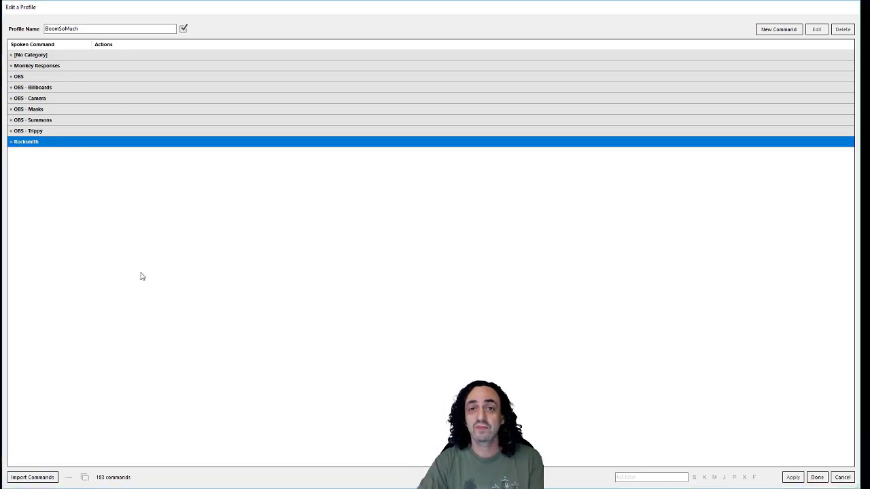
# Expand the Rocksmith category to list its voice commands.
pyautogui.click(13, 79)
pyautogui.click(12, 79)
pyautogui.click(12, 79)
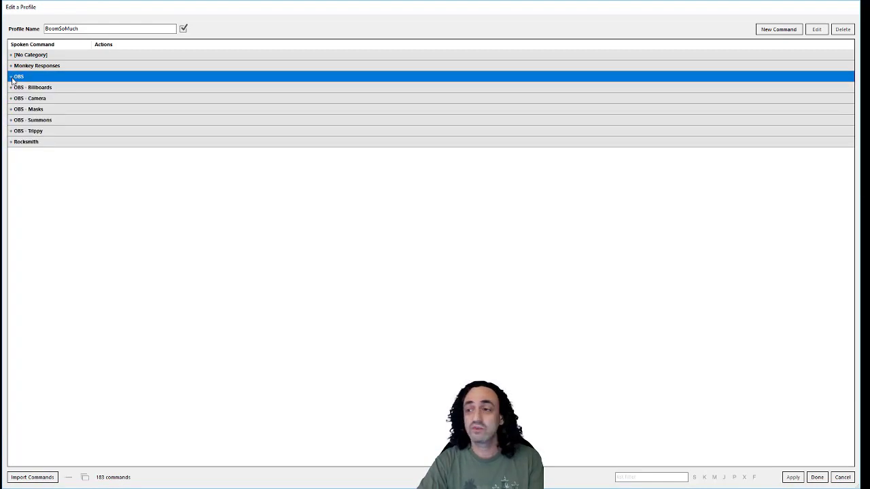
pyautogui.click(11, 143)
pyautogui.click(11, 143)
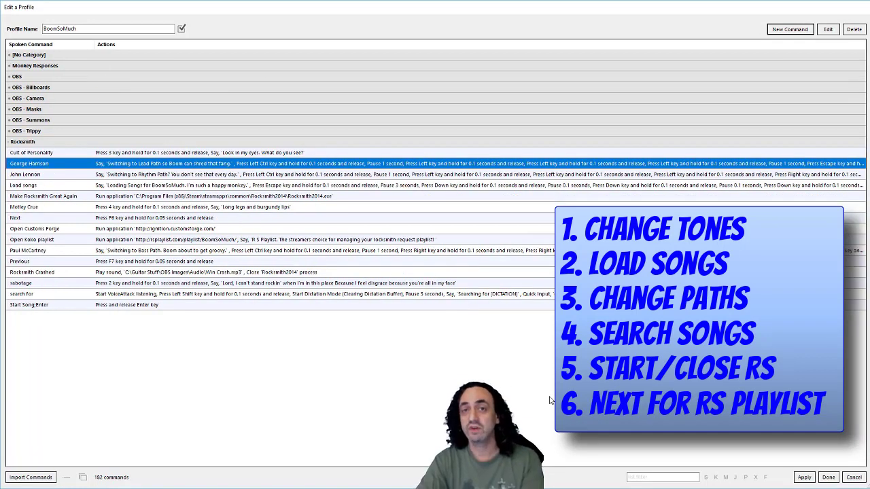
# Create a new voice command with the phrase "Default tone" that sends the 1 key as a press-and-release keystroke.
pyautogui.click(798, 31)
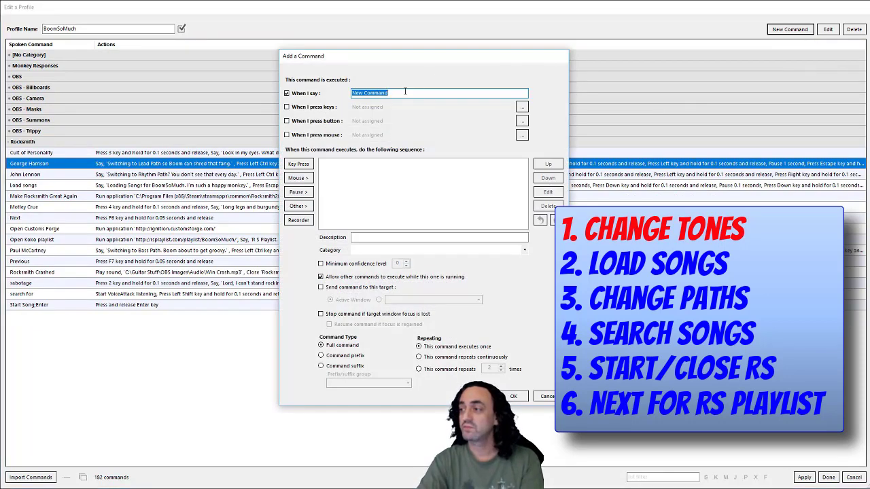
pyautogui.write('Default tone')
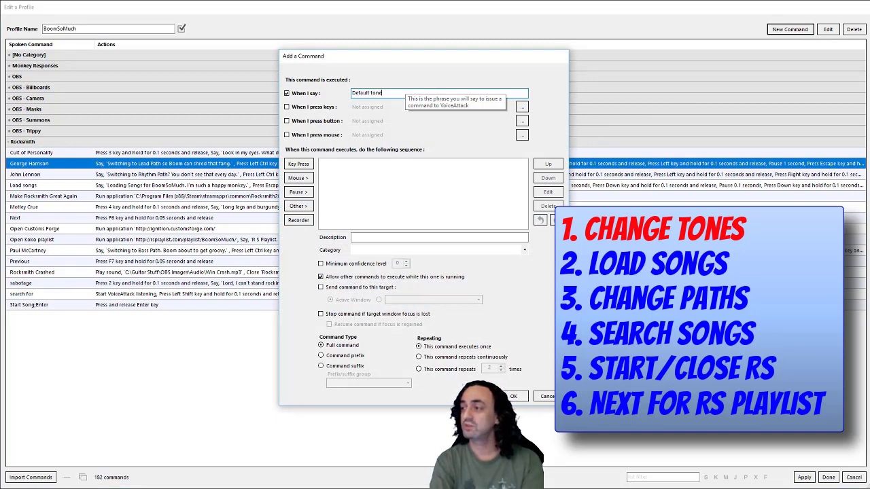
pyautogui.click(301, 165)
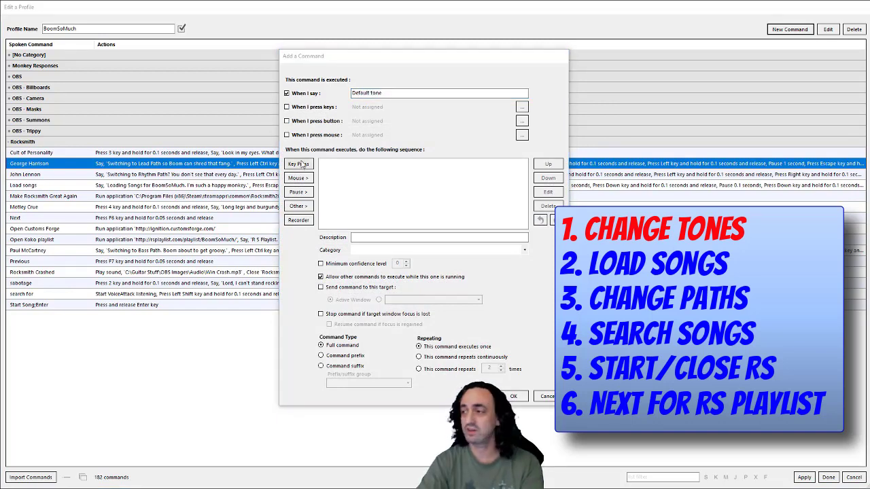
pyautogui.click(300, 165)
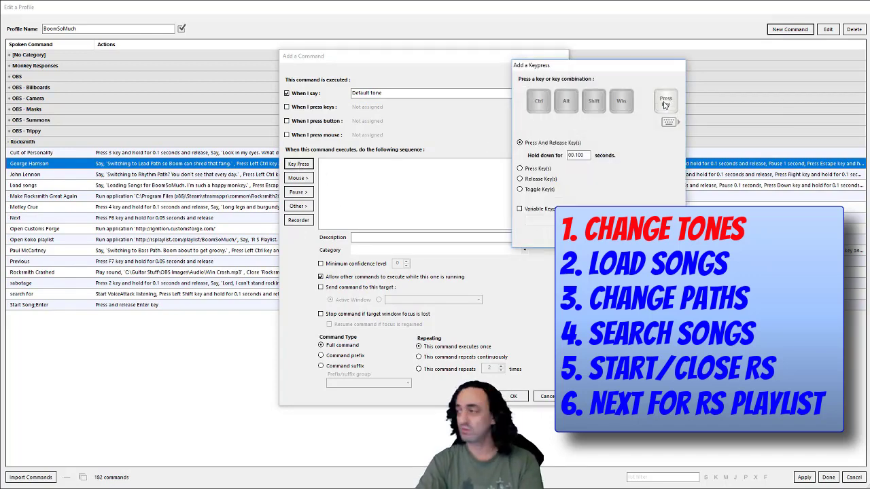
pyautogui.click(665, 102)
pyautogui.press('1')
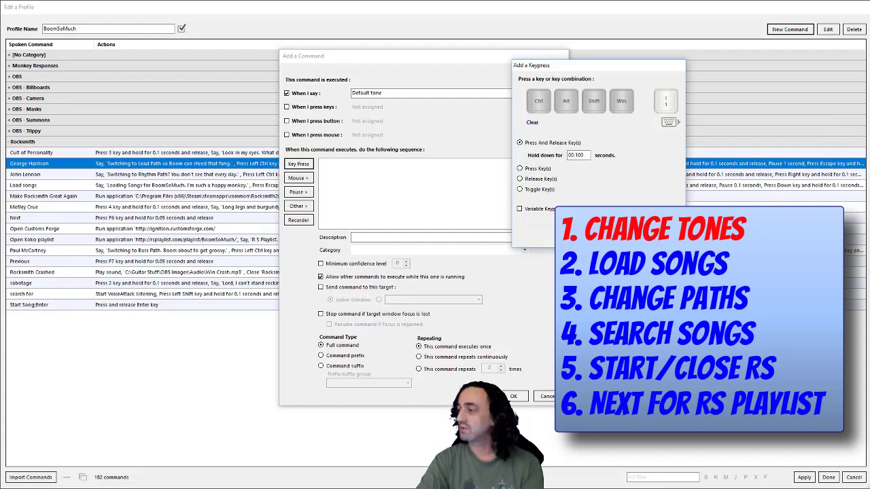
pyautogui.press('Return')
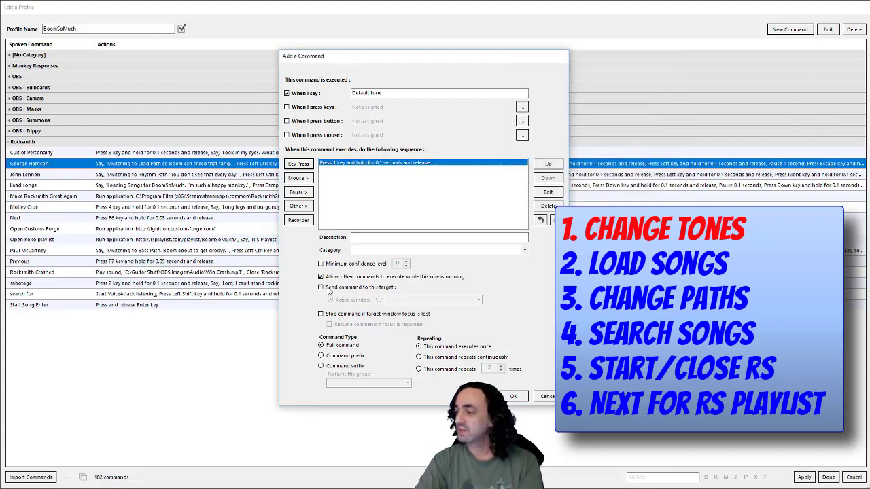
# Make the Default tone command send to the Rocksmith 2014 window as its target.
pyautogui.click(327, 291)
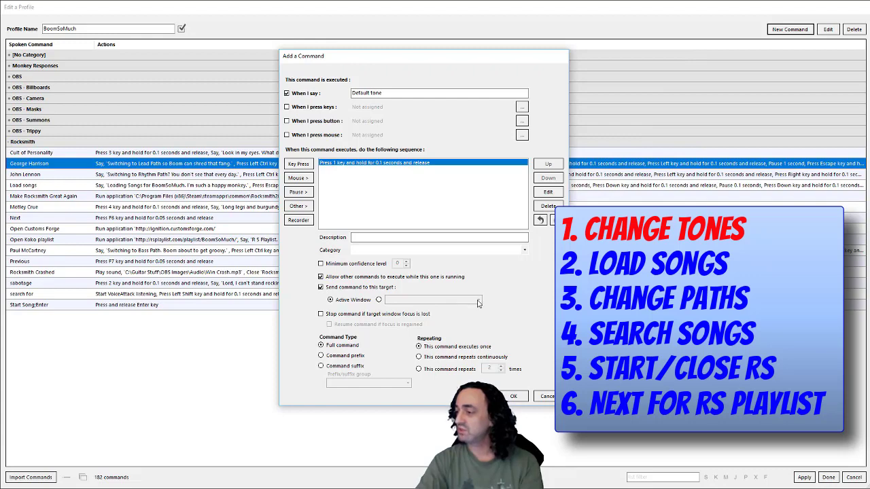
pyautogui.click(378, 300)
pyautogui.click(479, 300)
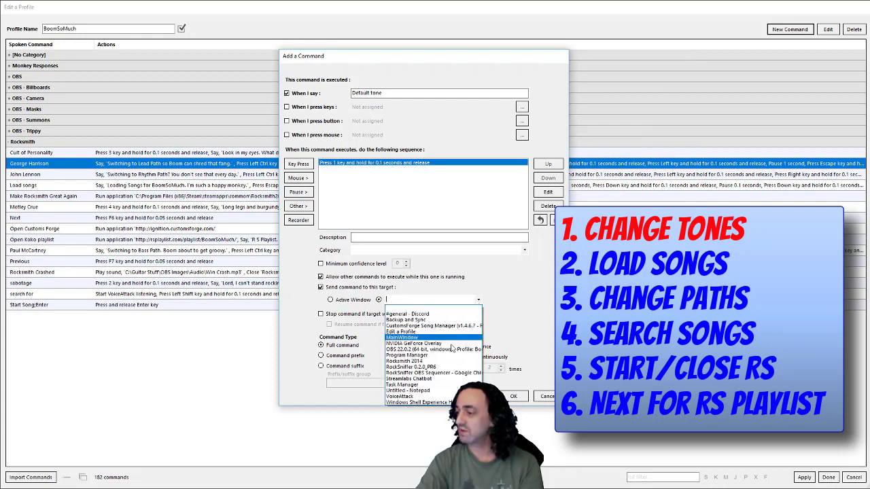
pyautogui.click(435, 361)
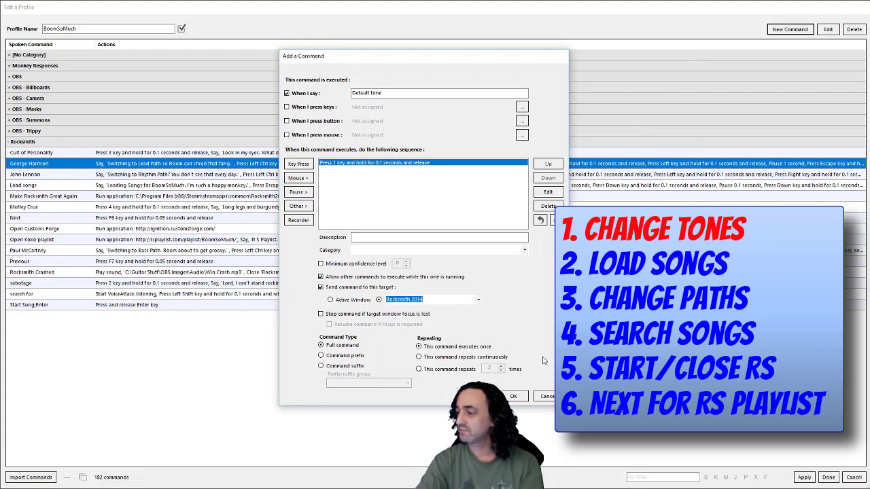
# Add a text-to-speech action saying "Switching to Default tone" to the command and preview it.
pyautogui.click(305, 207)
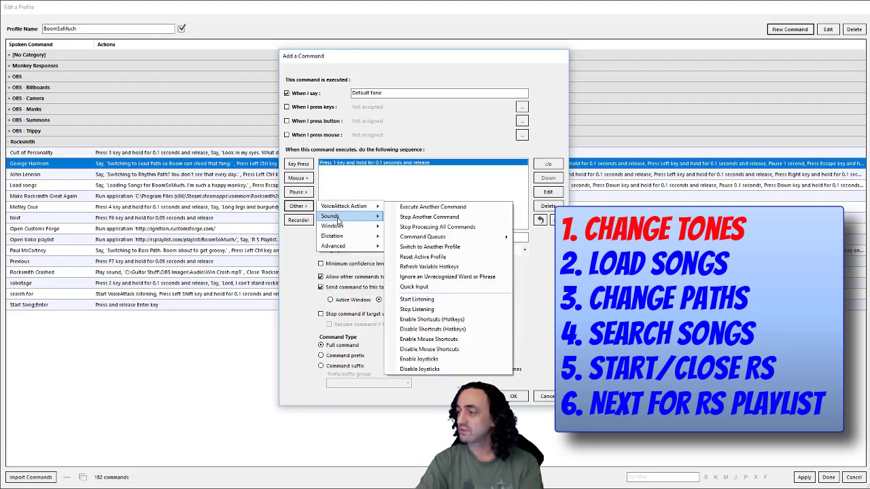
pyautogui.moveTo(338, 219)
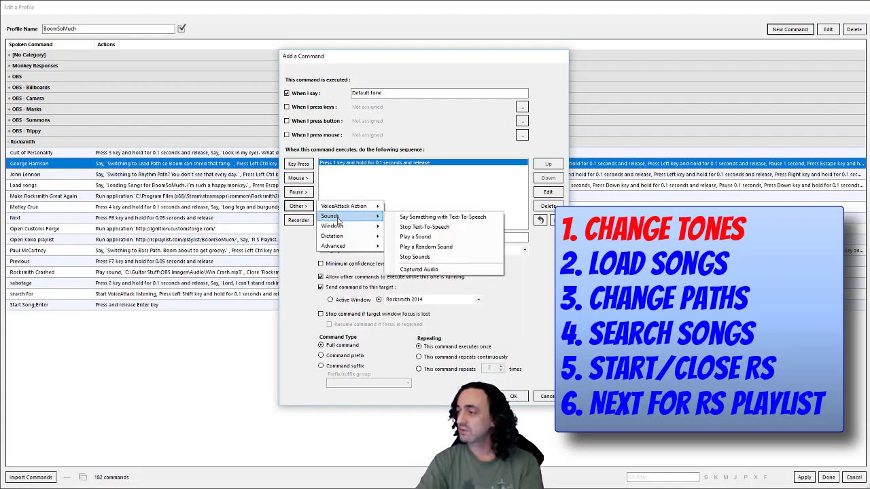
pyautogui.click(446, 219)
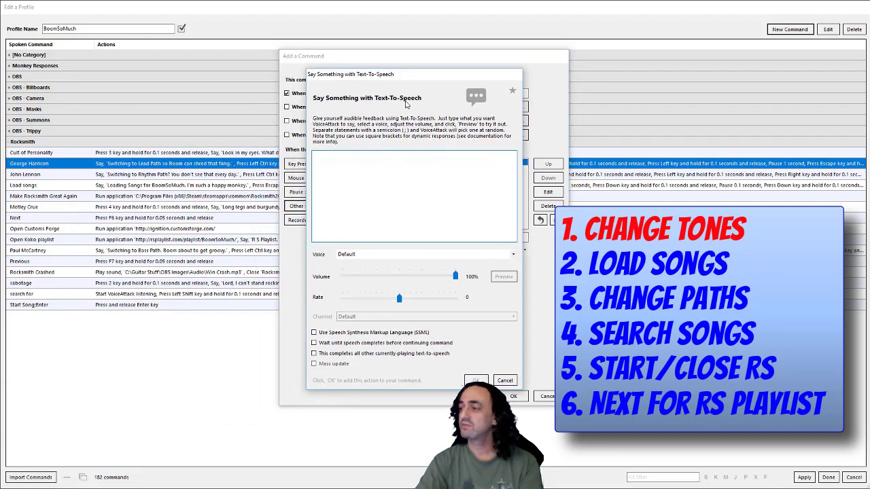
pyautogui.write('Switch')
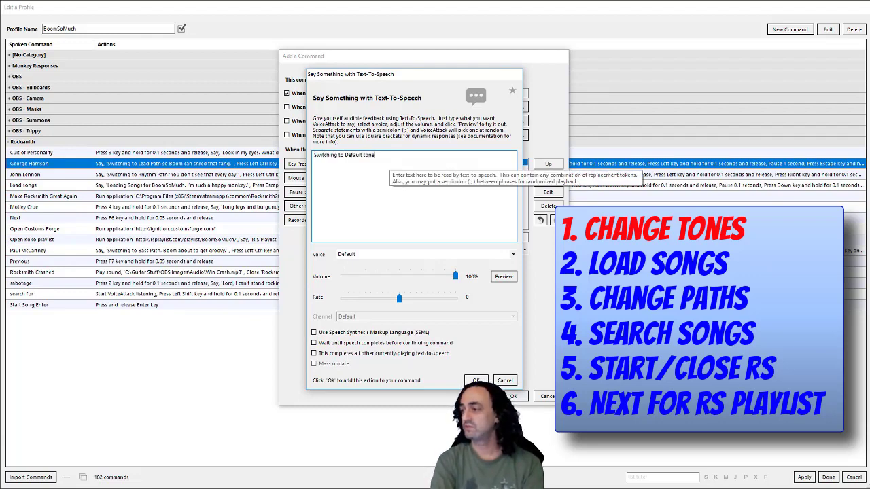
pyautogui.write('ing to Default tone')
pyautogui.click(506, 278)
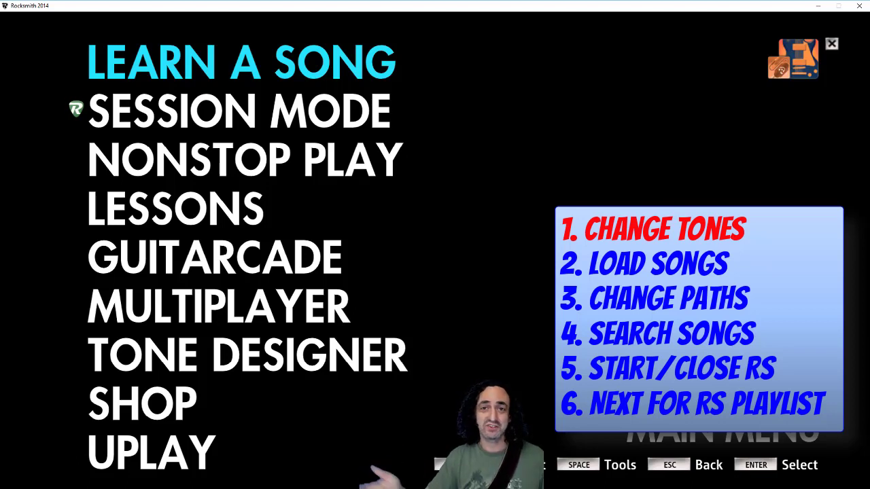
# Switch from Rocksmith to VoiceAttack and open the Cult of Personality command.
pyautogui.hotkey('alt', 'Tab')
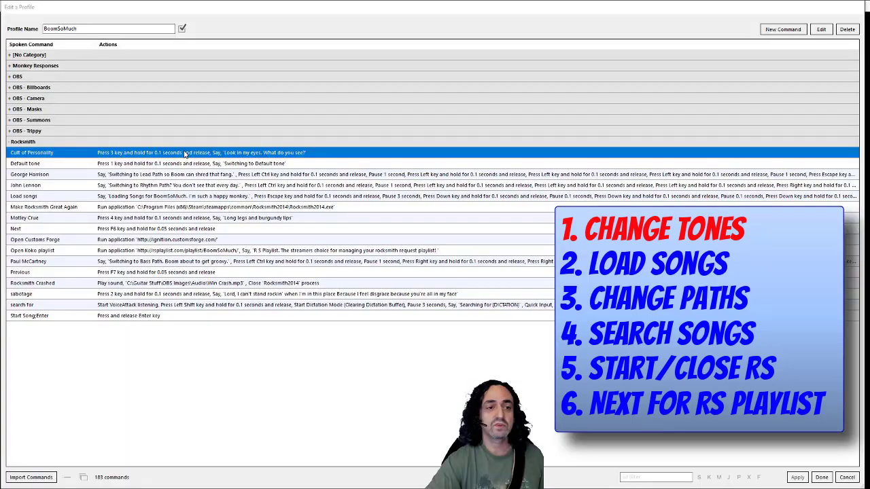
pyautogui.doubleClick(184, 153)
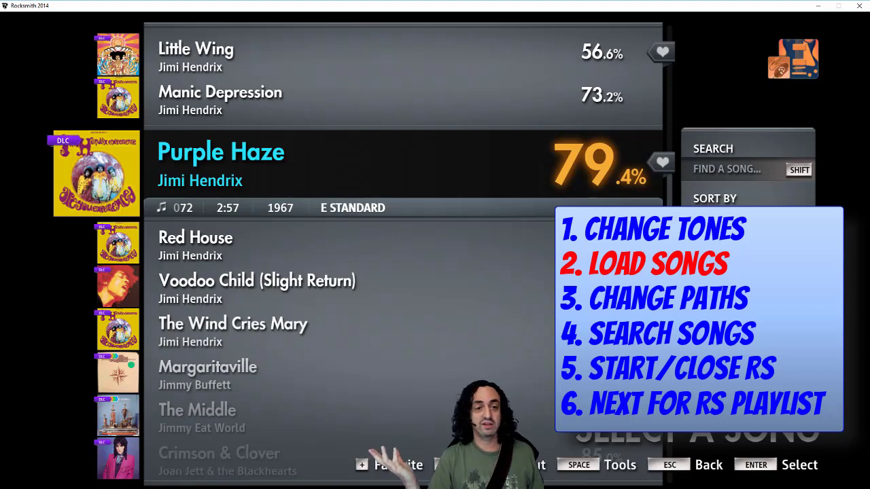
# Leave the song list for the main menu, and enter and exit the Shop to load new songs.
pyautogui.press('Return')
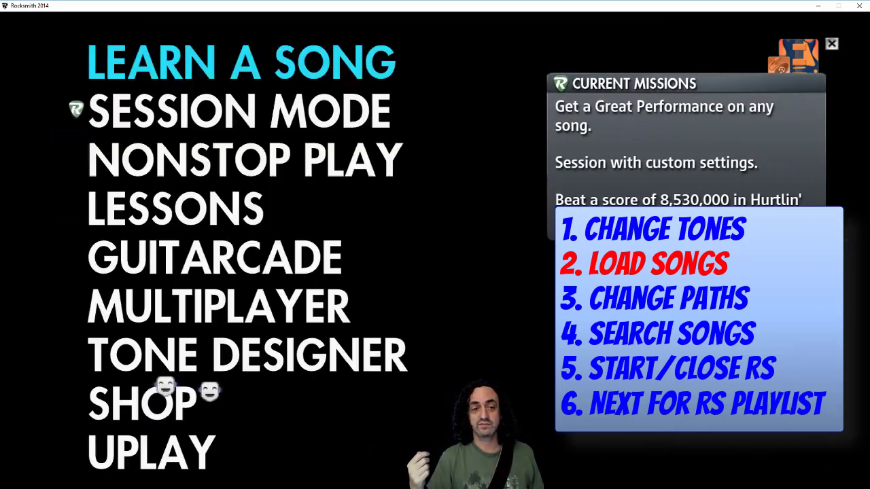
pyautogui.press('Down')
pyautogui.press('Down')
pyautogui.press('Down')
pyautogui.press('Down')
pyautogui.press('Down')
pyautogui.press('Down')
pyautogui.press('Return')
pyautogui.press('Escape')
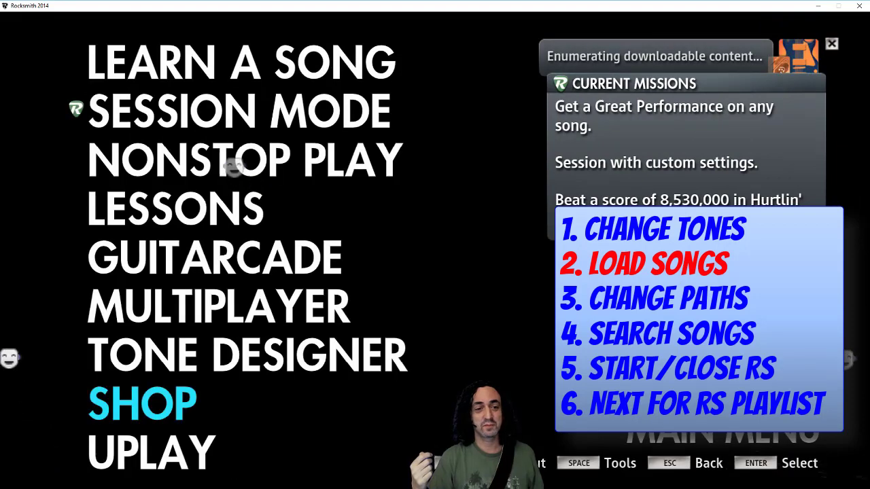
# Return to the song list through Learn a Song in the main menu.
pyautogui.press('Up')
pyautogui.press('Up')
pyautogui.press('Up')
pyautogui.press('Up')
pyautogui.press('Up')
pyautogui.press('Up')
pyautogui.press('Up')
pyautogui.press('Return')
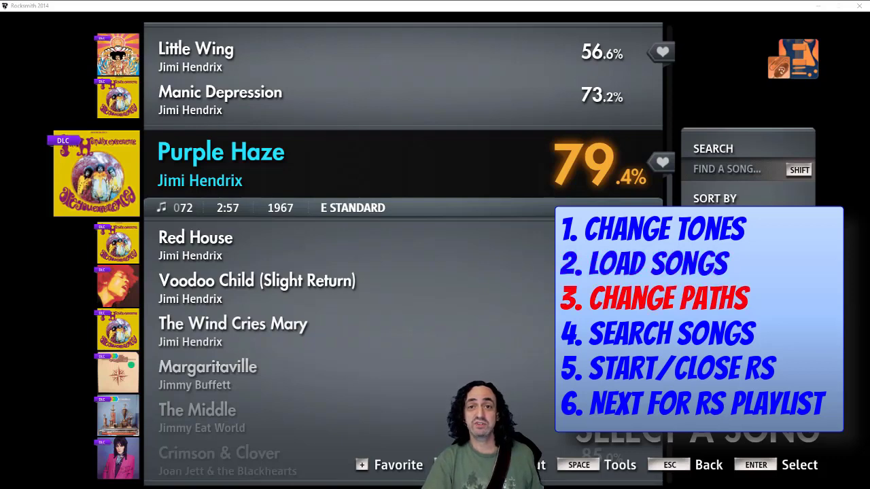
# Change the playing path to Rhythm and from there to Bass Guitar, returning to the song list.
pyautogui.press('Tab')
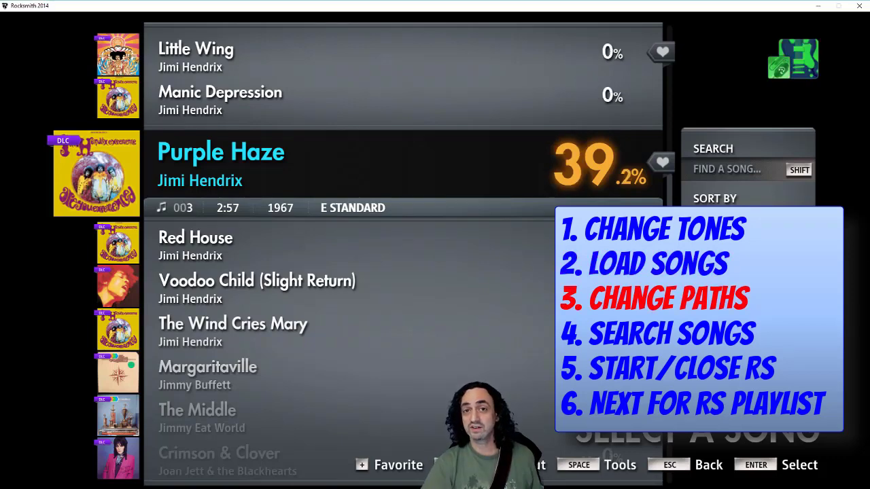
pyautogui.press('Tab')
pyautogui.press('Right')
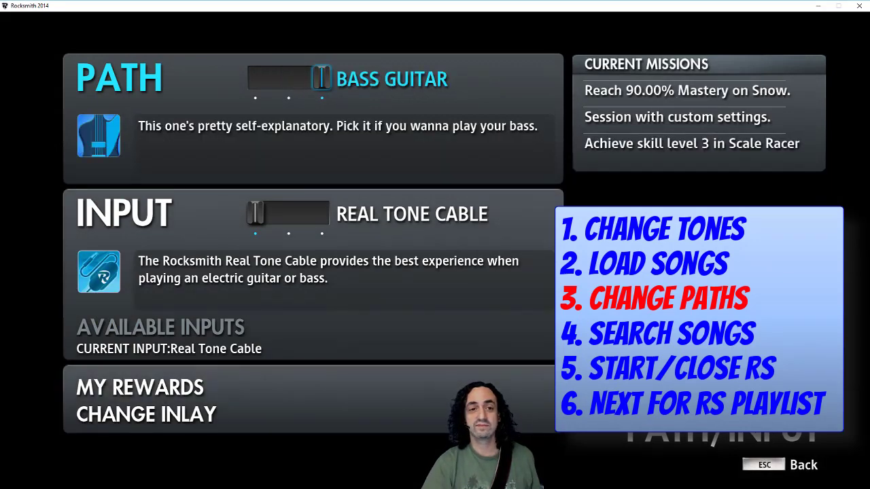
pyautogui.press('Escape')
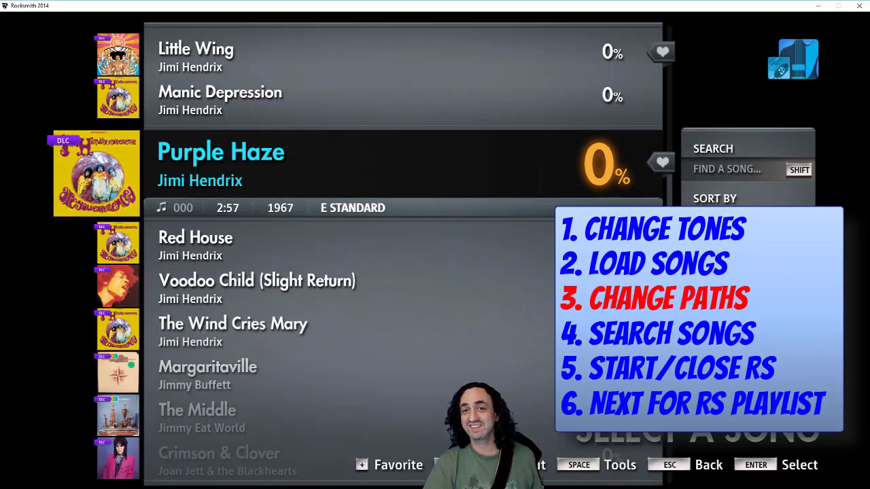
# Set the playing path to Lead Guitar and from there to Rhythm.
pyautogui.press('Tab')
pyautogui.press('Right')
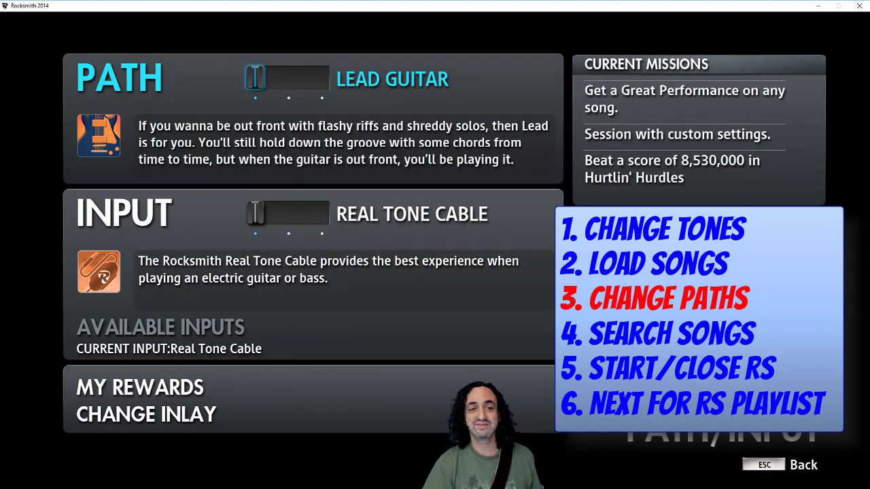
pyautogui.press('Escape')
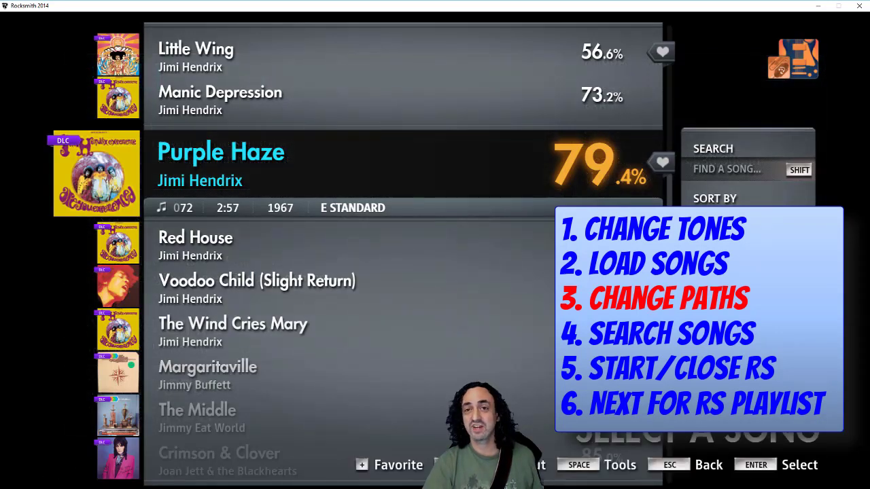
pyautogui.press('Tab')
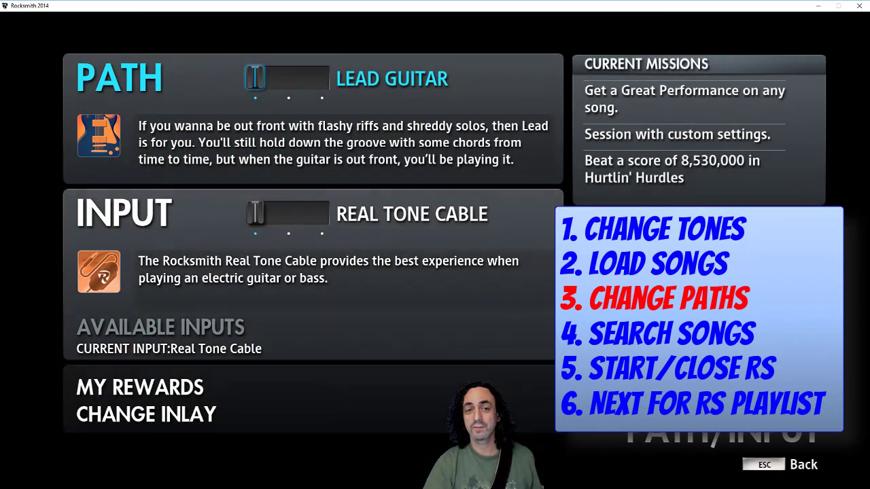
pyautogui.press('Right')
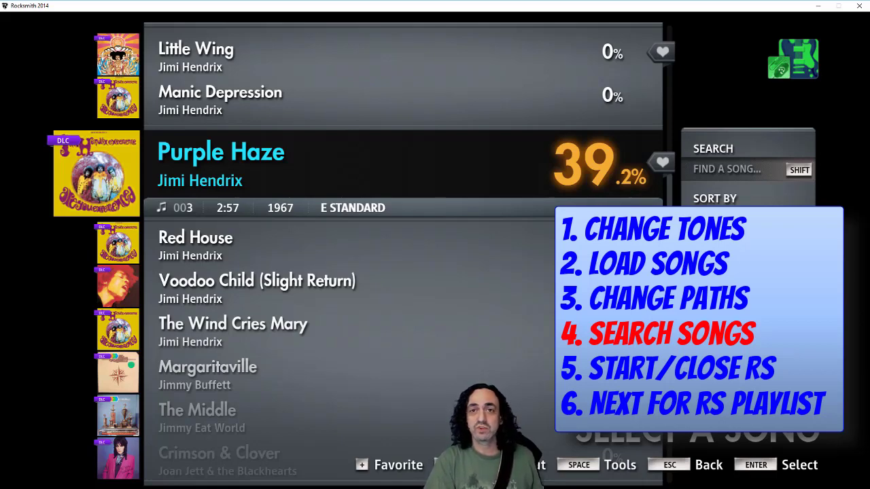
# Search the song list for "in a strip of i".
pyautogui.press('shift')
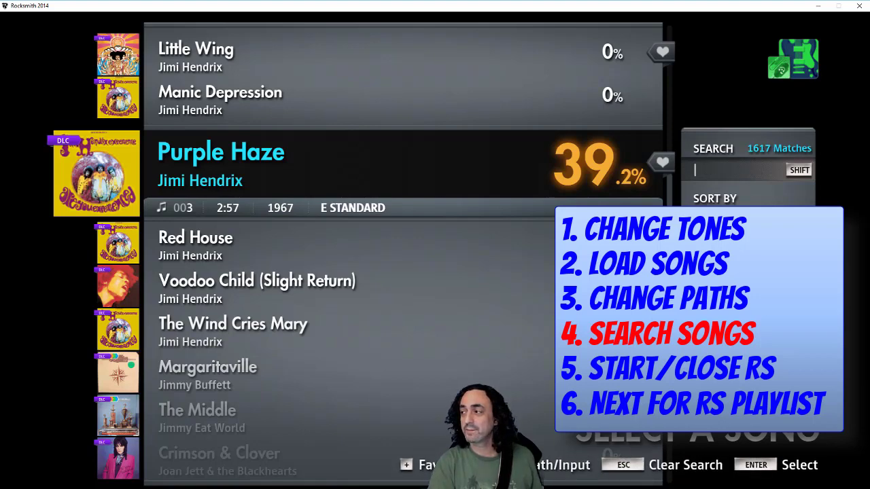
pyautogui.write('in a strip of i')
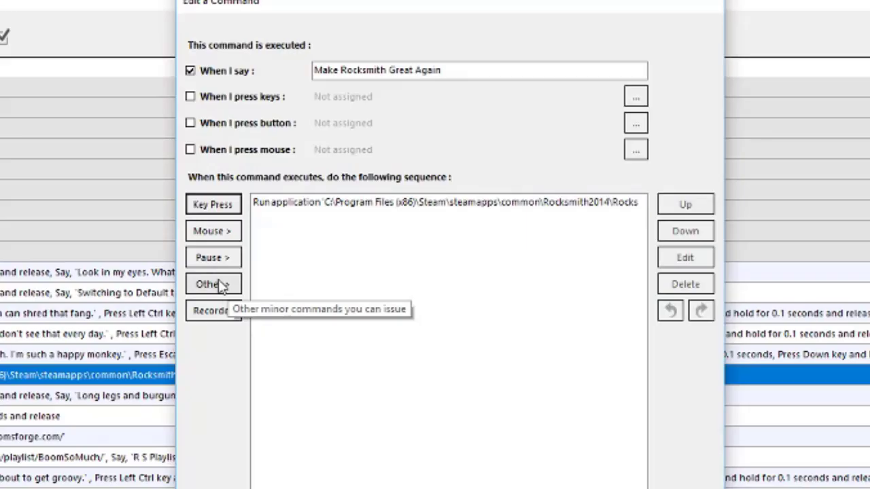
# Show the Windows actions that can be added to the Make Rocksmith Great Again command.
pyautogui.click(221, 286)
pyautogui.moveTo(278, 328)
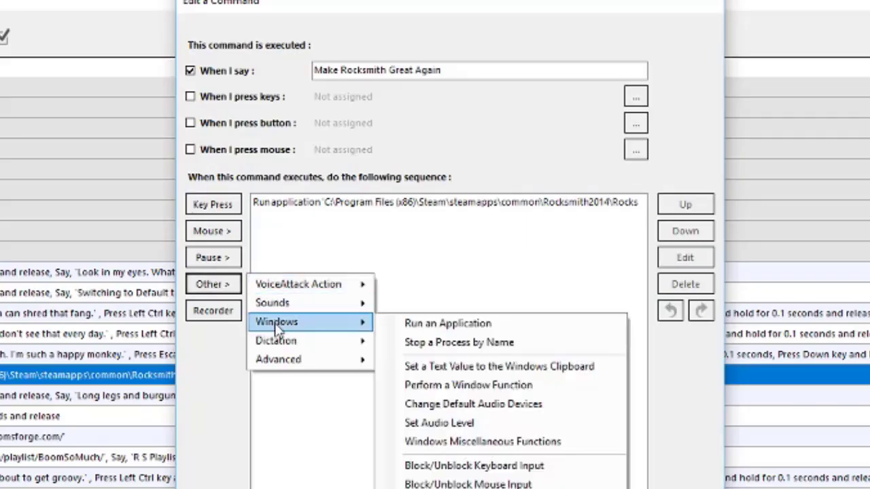